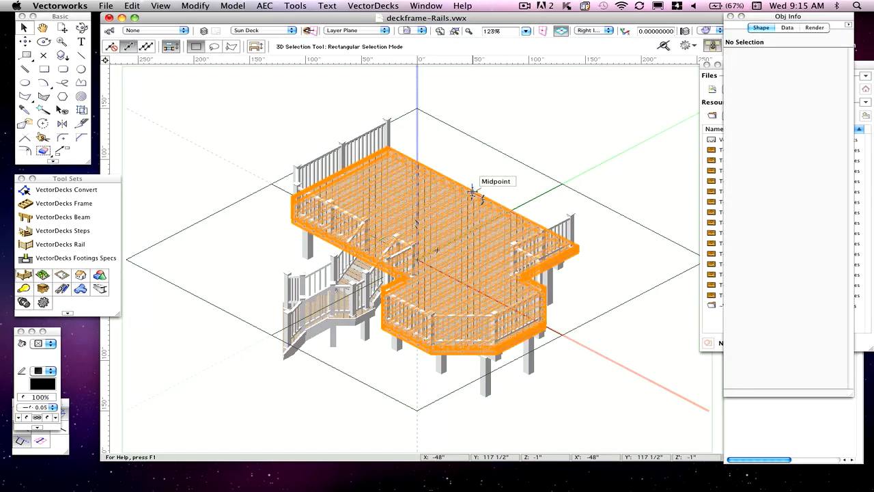
Step: Open the sun deck's rail settings and set both the rail post width and rail post depth to 2 inches
left_click(477, 192)
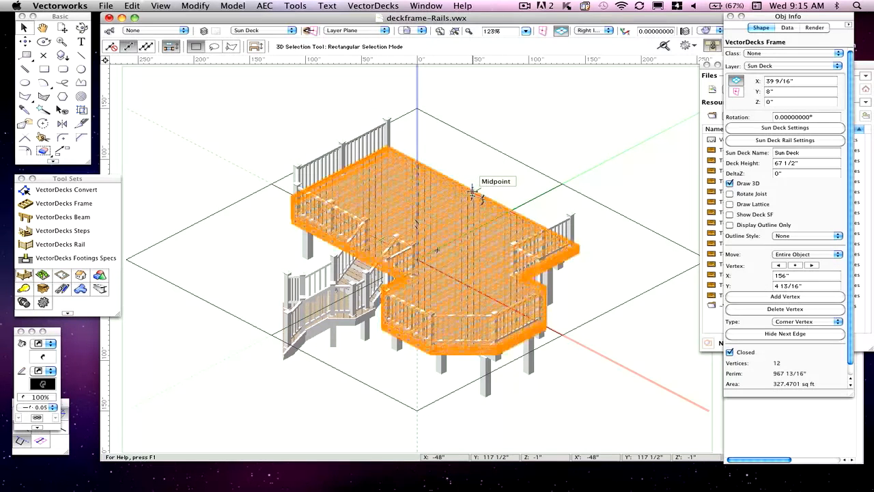
left_click(775, 141)
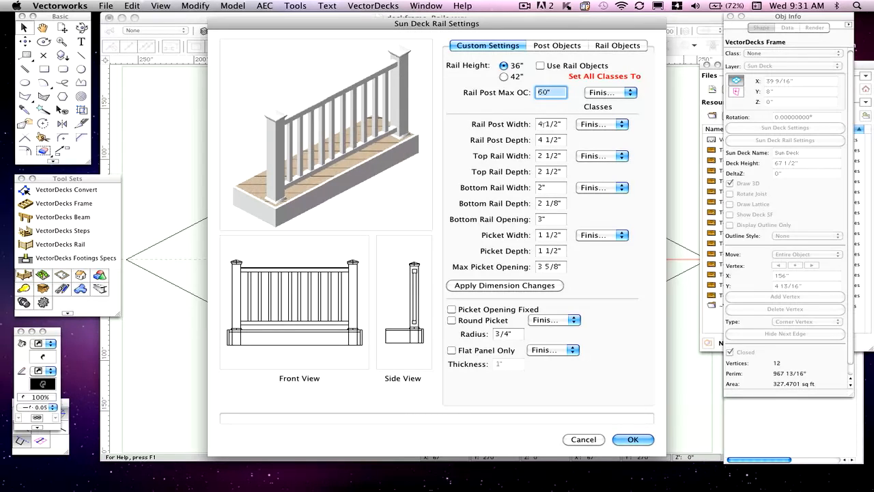
left_click(540, 124)
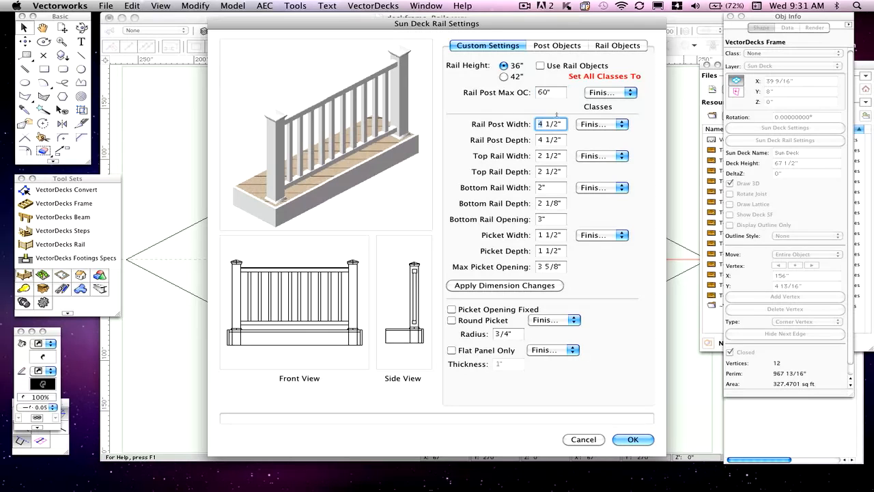
left_click_drag(564, 121, 511, 139)
type("2")
left_click(549, 139)
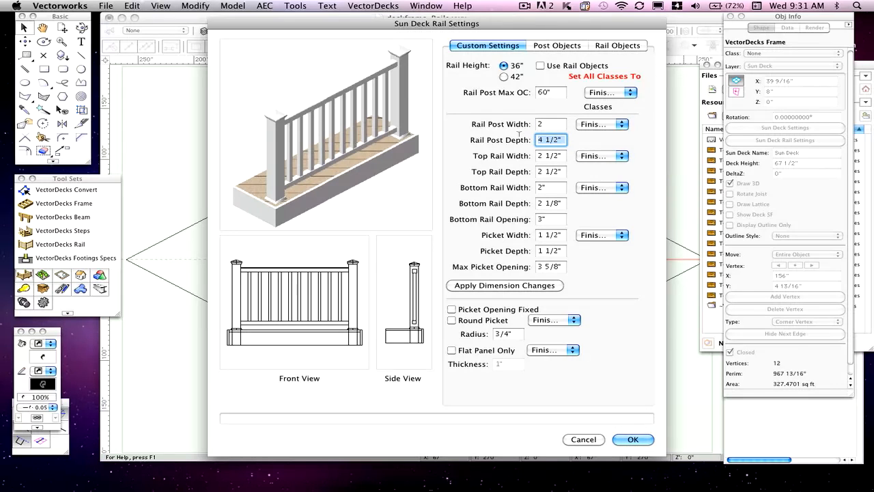
type("2")
Step: Set the deck railing's top rail width and bottom rail width to 1.5 inches each
left_click_drag(564, 155, 536, 150)
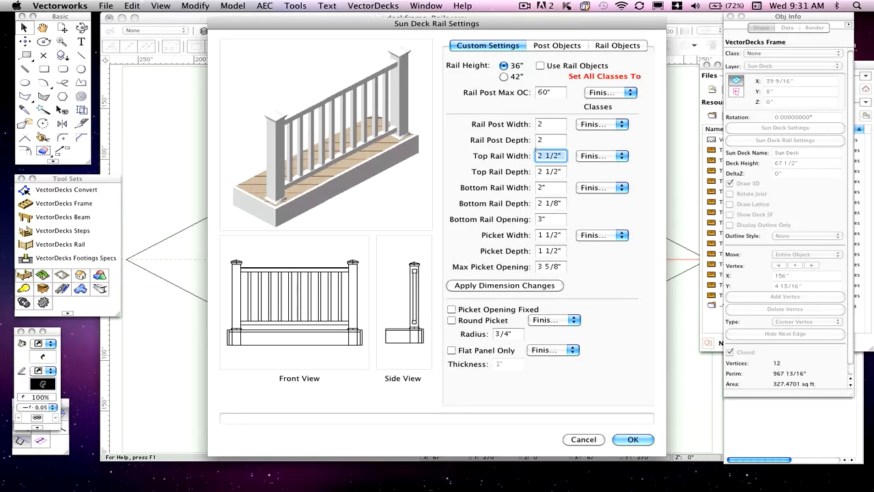
type(".5")
left_click(550, 187)
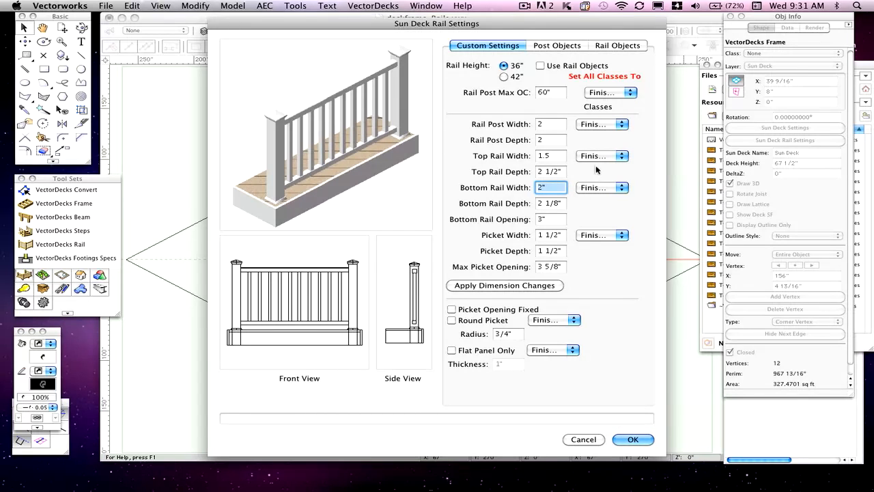
type("1.5")
Step: Set the picket width and picket depth to .75 inches, apply the dimension changes and accept the rail settings
left_click(558, 234)
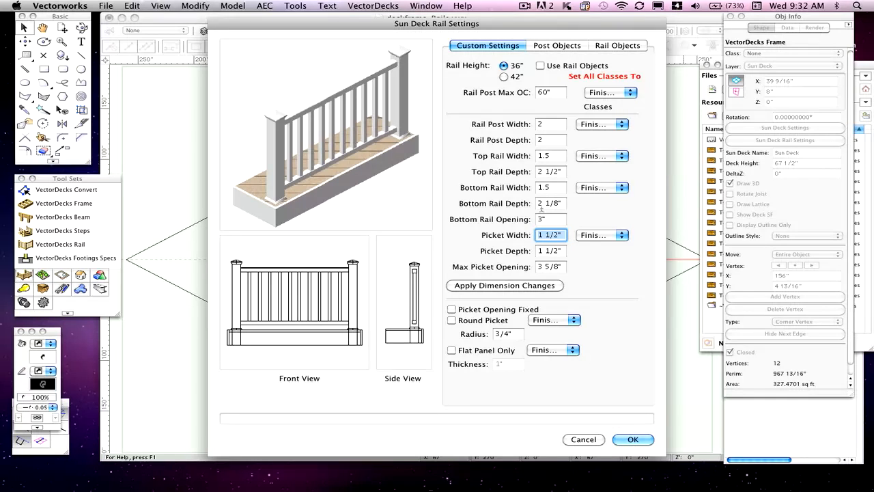
type(".75")
key("Tab")
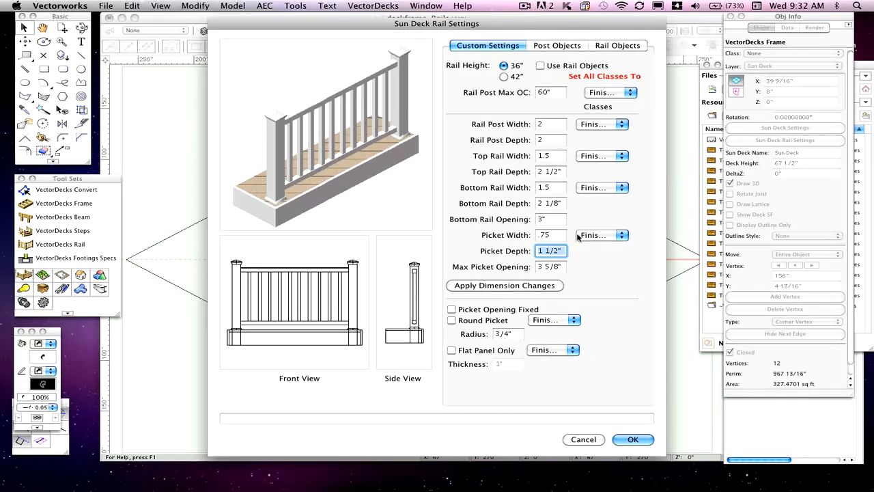
type(".75")
left_click(495, 286)
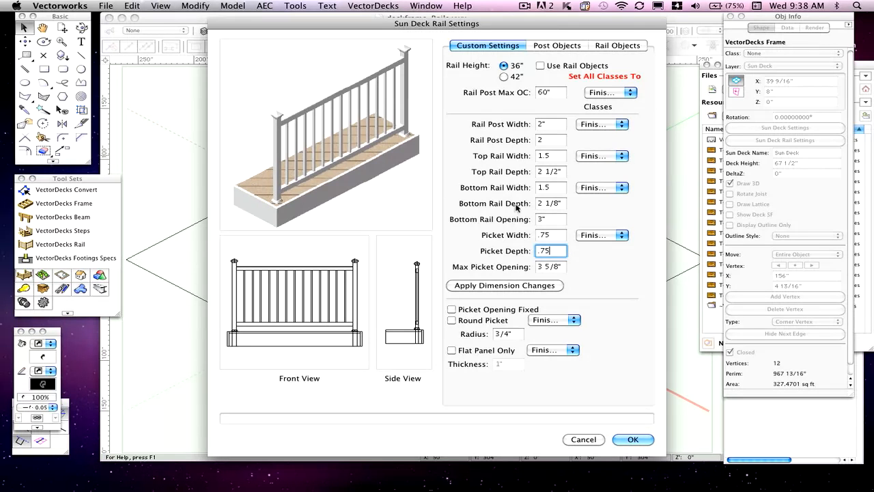
left_click_drag(315, 22, 360, 15)
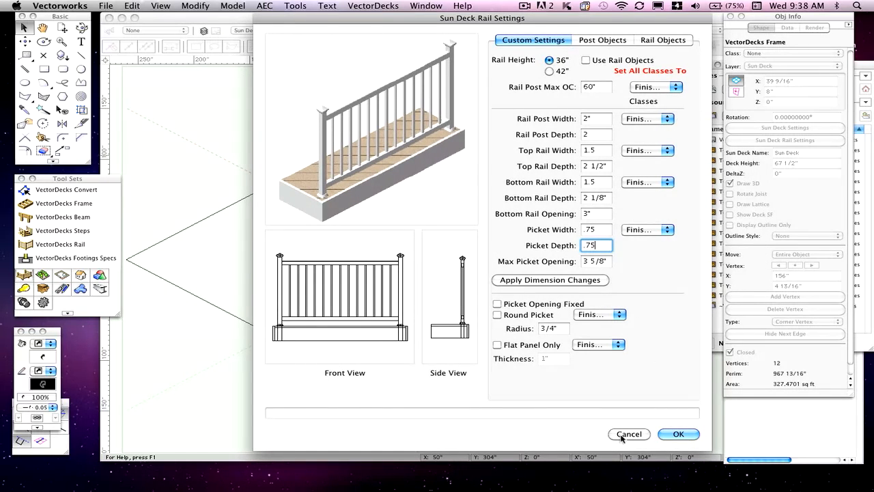
left_click(674, 435)
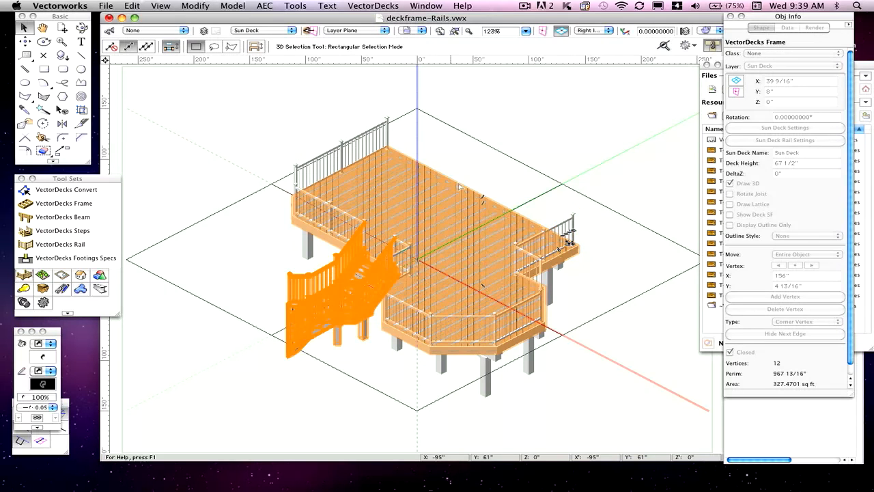
left_click(209, 147)
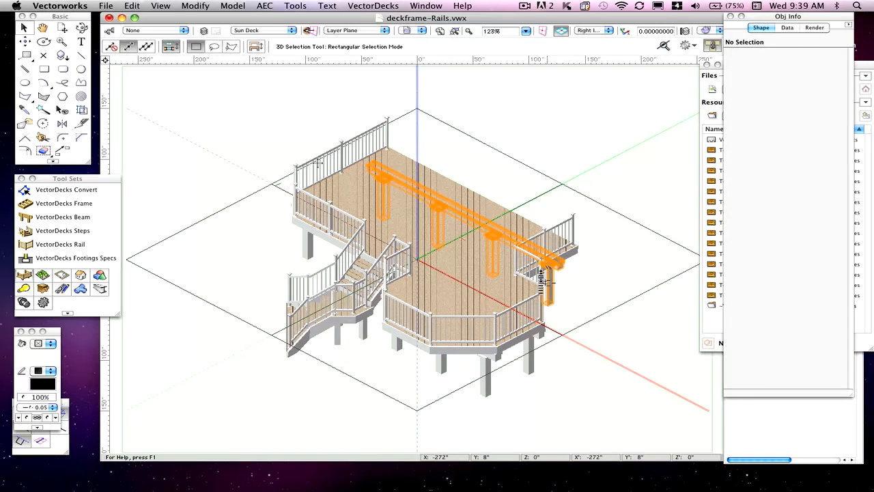
left_click(82, 27)
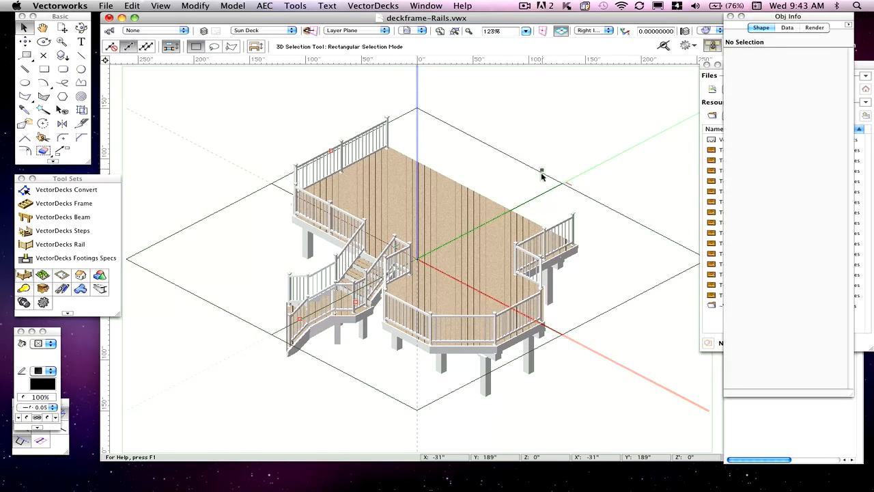
left_click(380, 122)
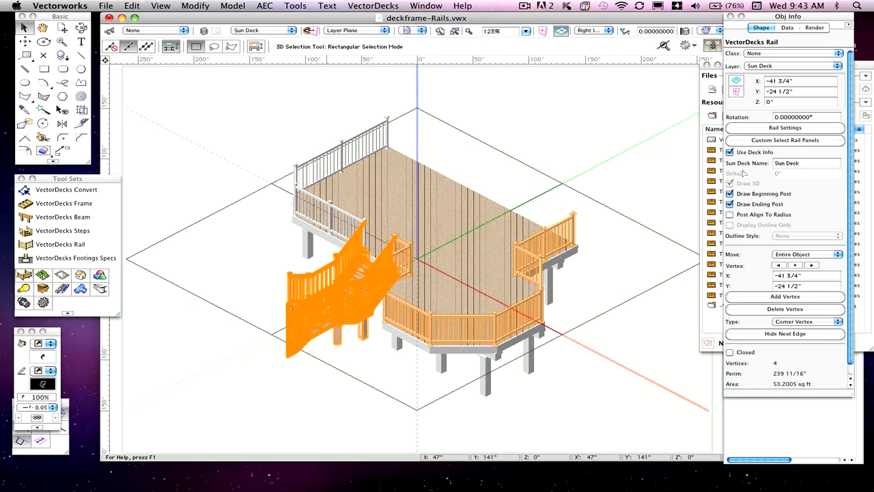
left_click(515, 152)
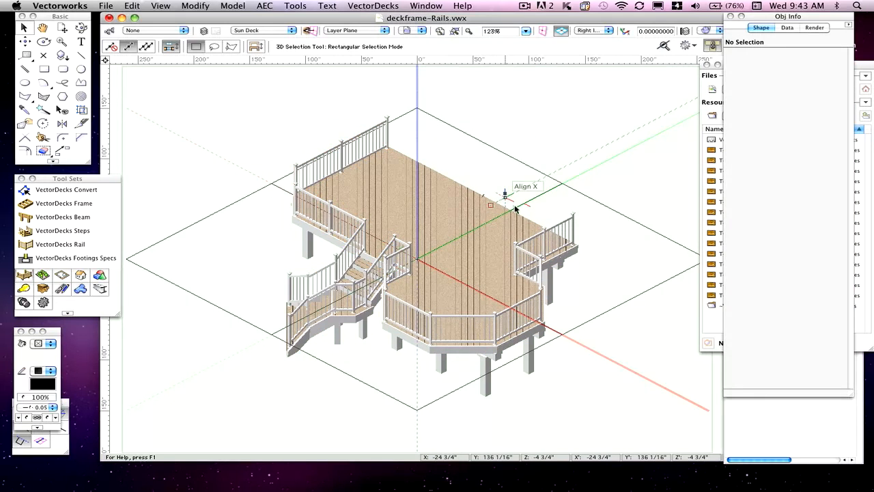
left_click(479, 193)
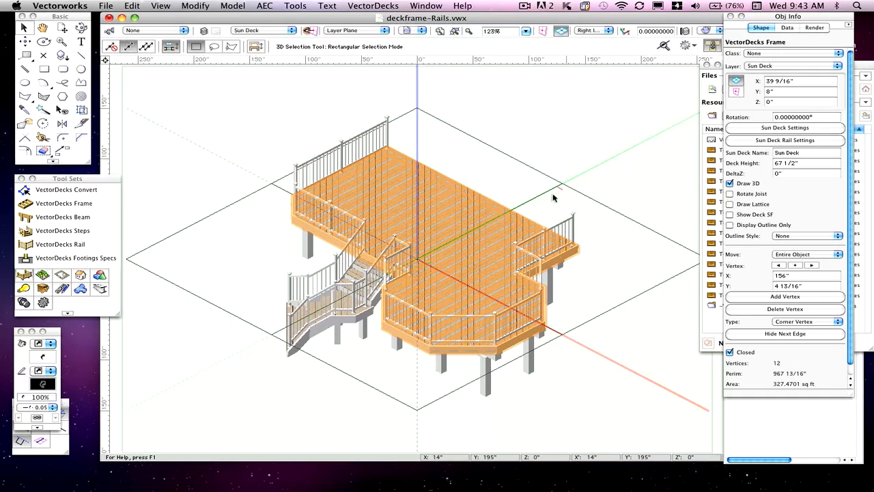
left_click(527, 165)
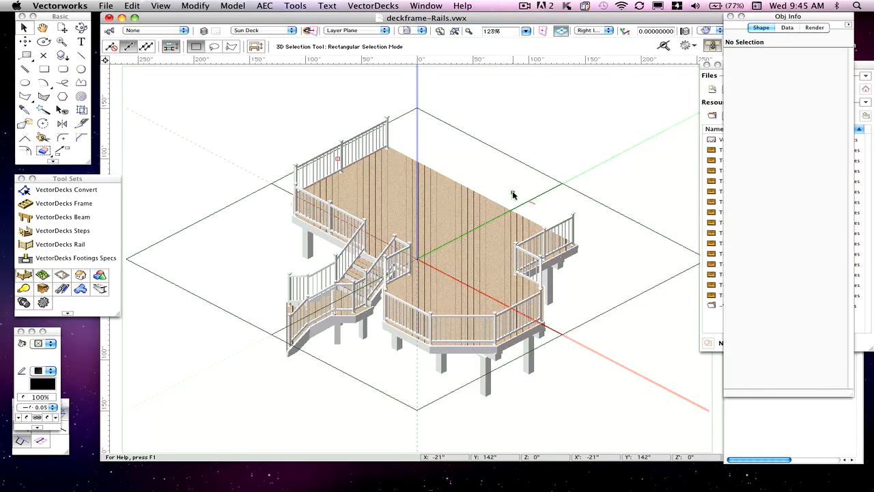
Step: Set the class of all the sun deck's rail parts to Finish-Black, accept the settings and deselect the deck
left_click(498, 206)
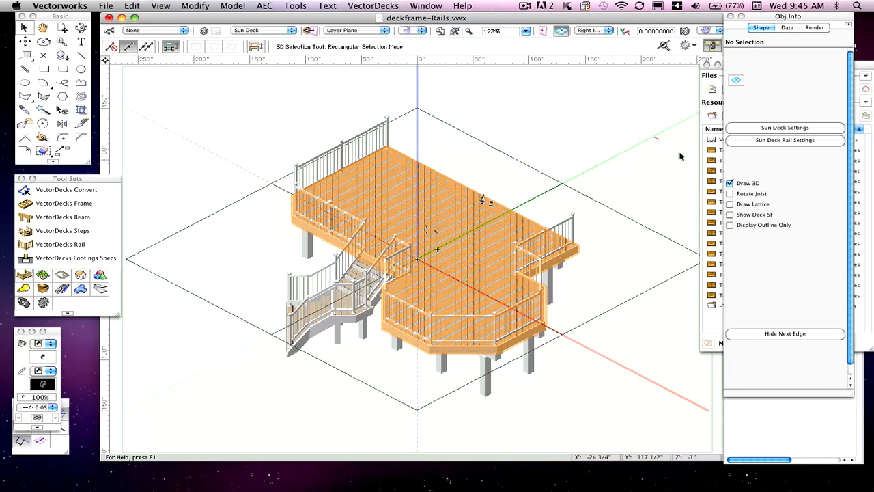
left_click(757, 140)
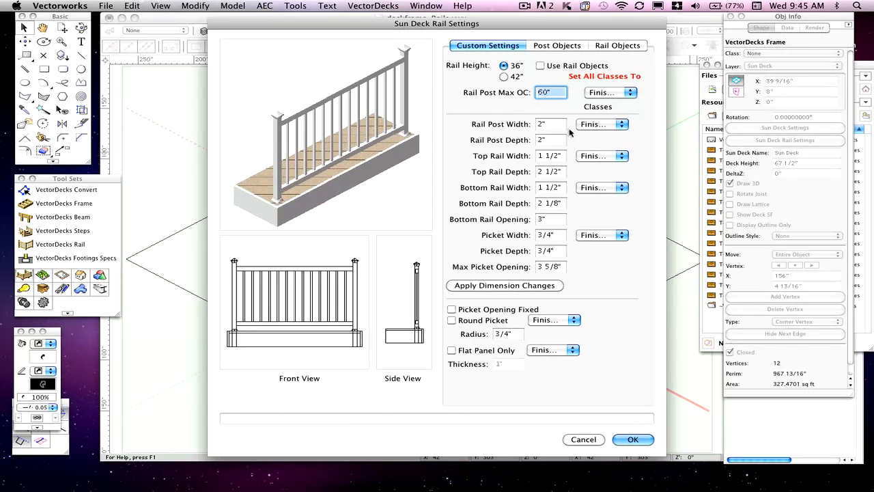
left_click(600, 93)
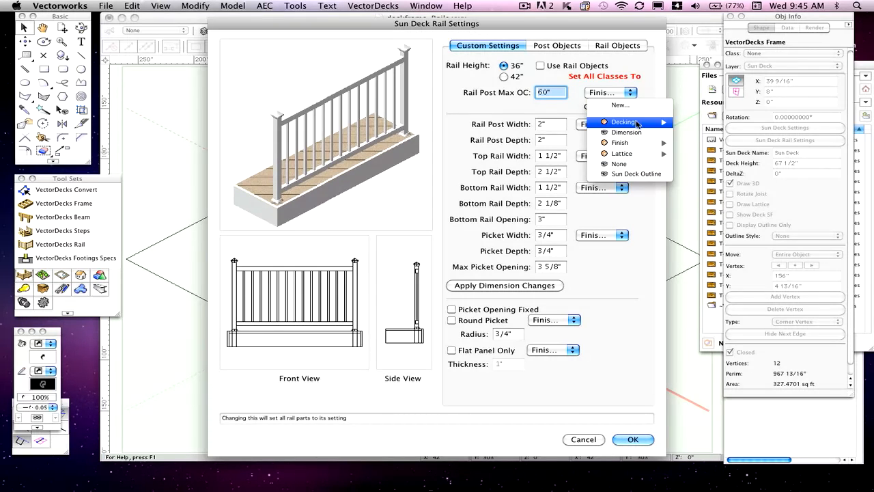
mouse_move(626, 143)
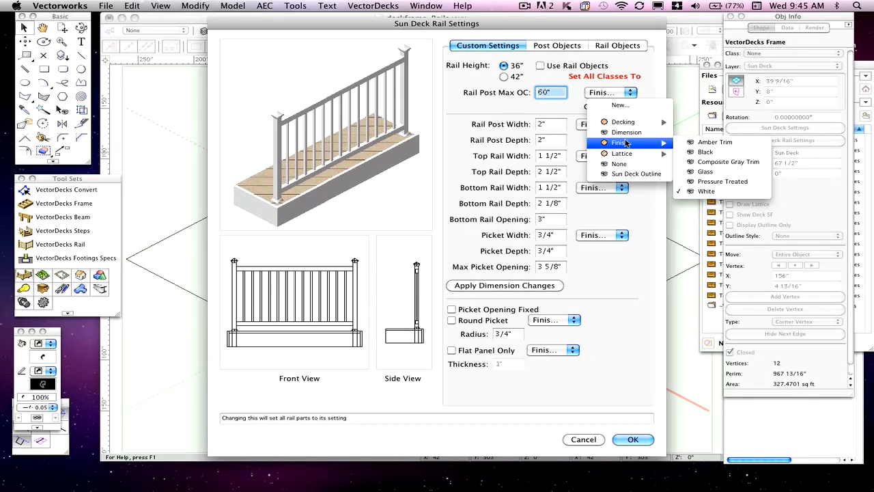
left_click(684, 152)
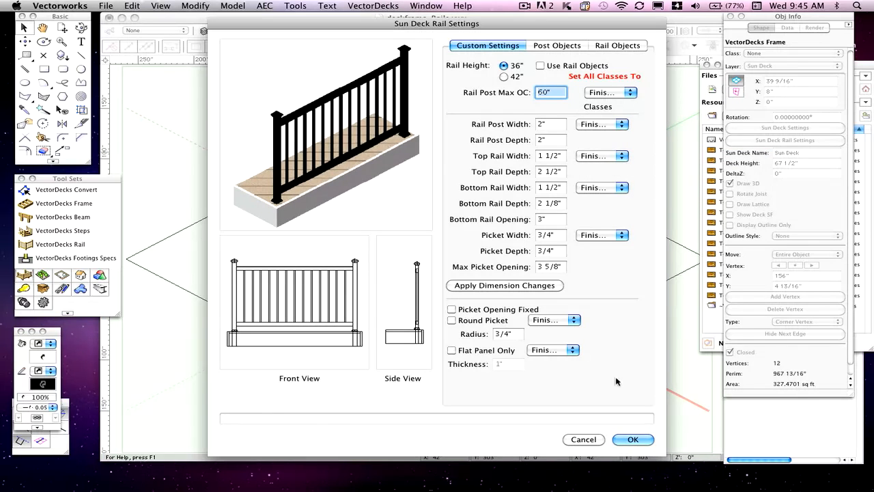
left_click(632, 440)
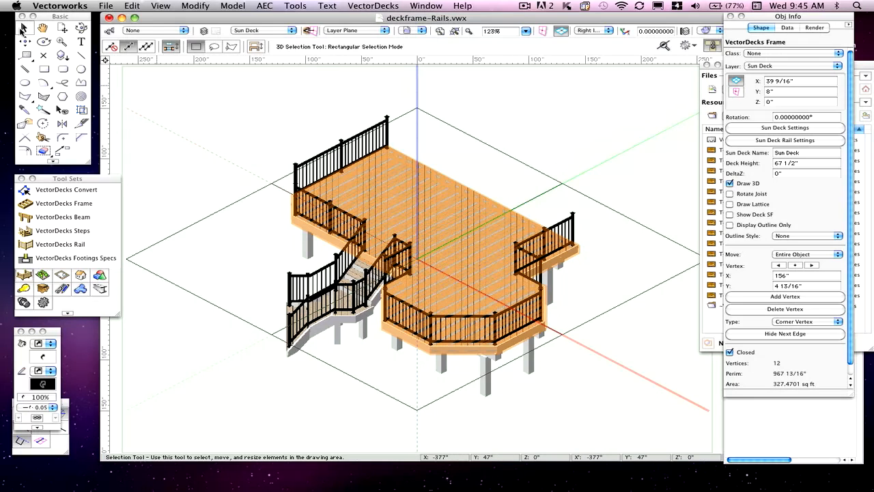
left_click(467, 177)
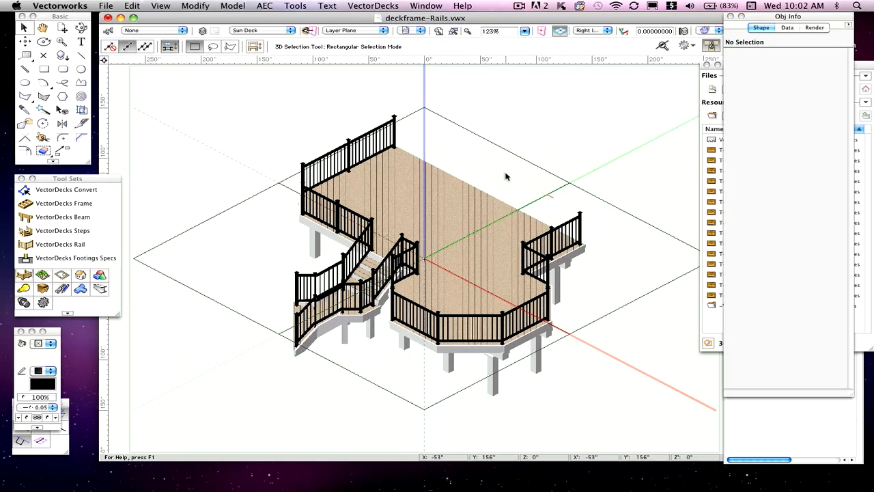
Step: Open the sun deck's rail settings and review the options for post objects and rail objects
left_click(488, 194)
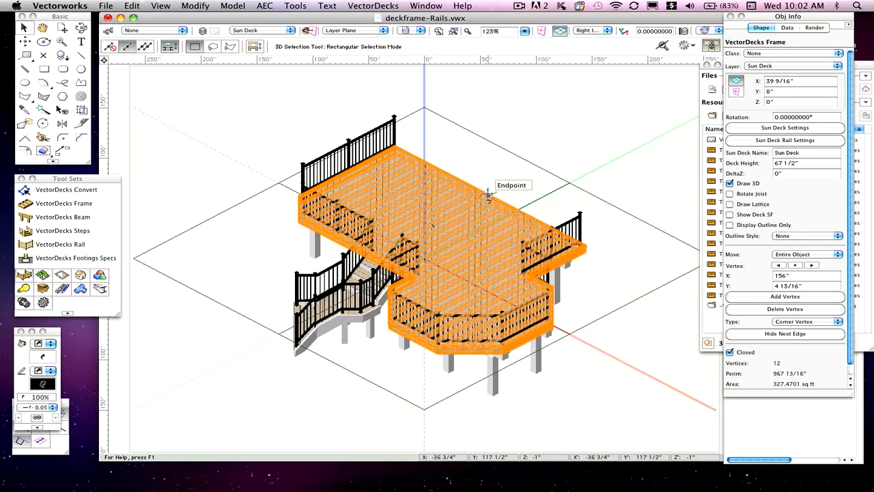
left_click(751, 140)
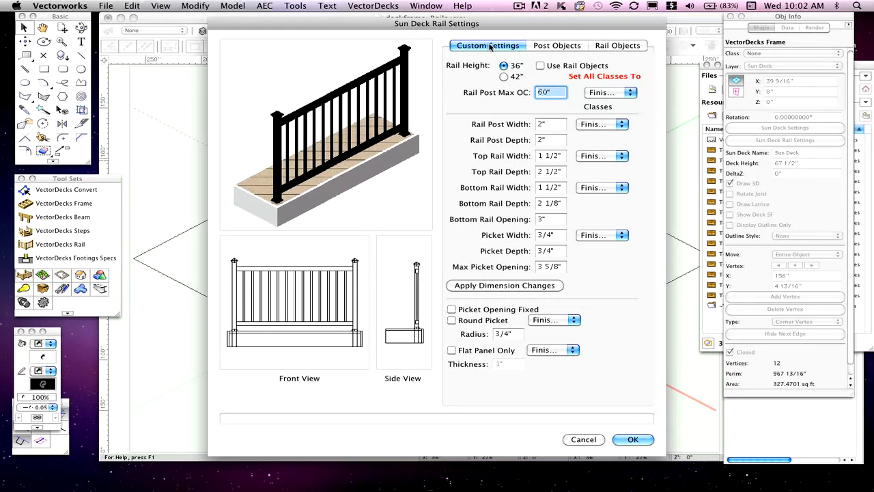
left_click(557, 46)
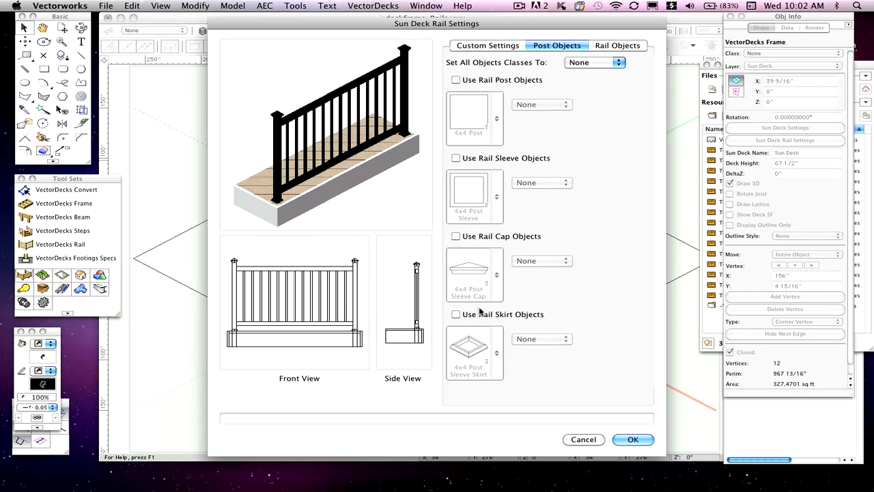
left_click(625, 47)
left_click(564, 47)
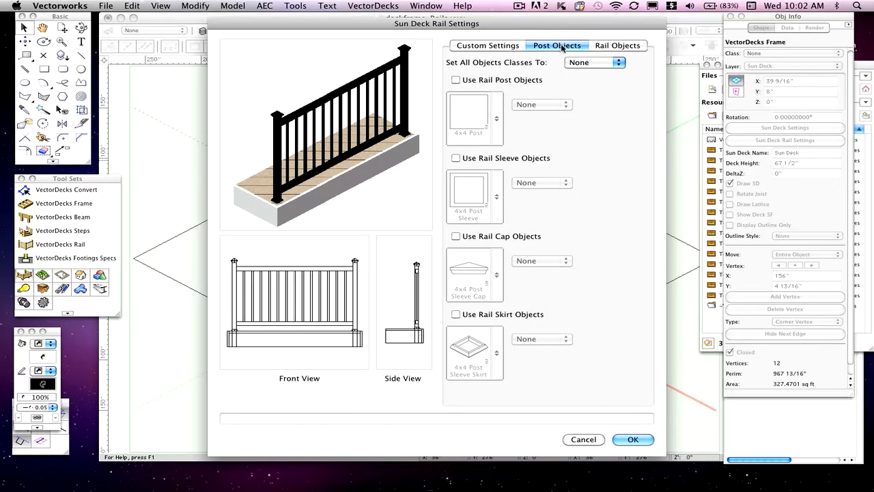
left_click(509, 48)
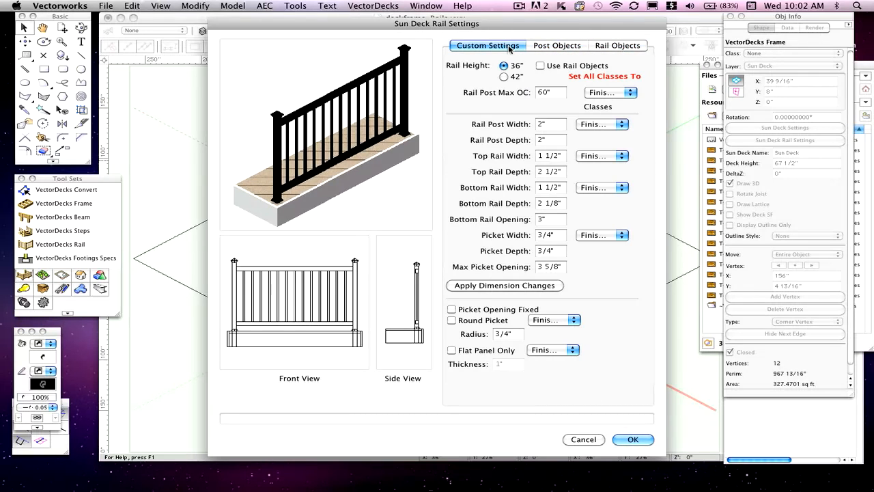
Step: Try the Use Rail Objects option for the deck railing and review the post and rail objects it enables
left_click(540, 65)
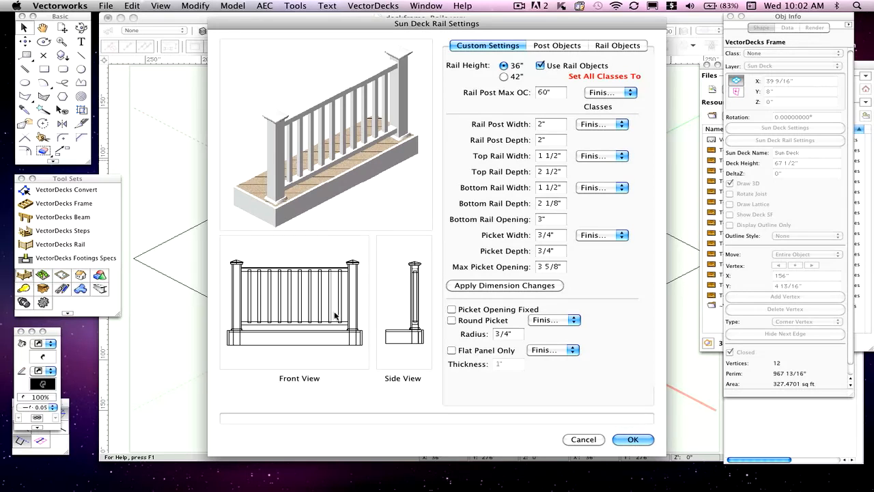
left_click(545, 46)
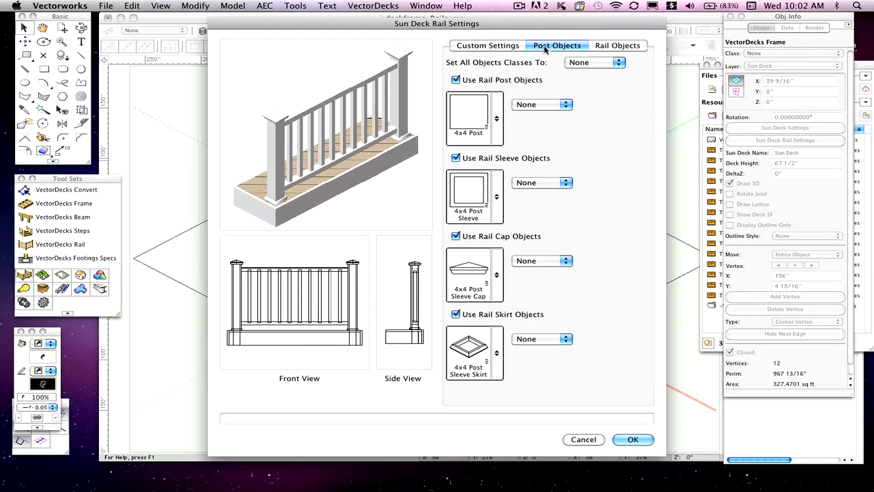
left_click(595, 46)
left_click(577, 47)
left_click(487, 46)
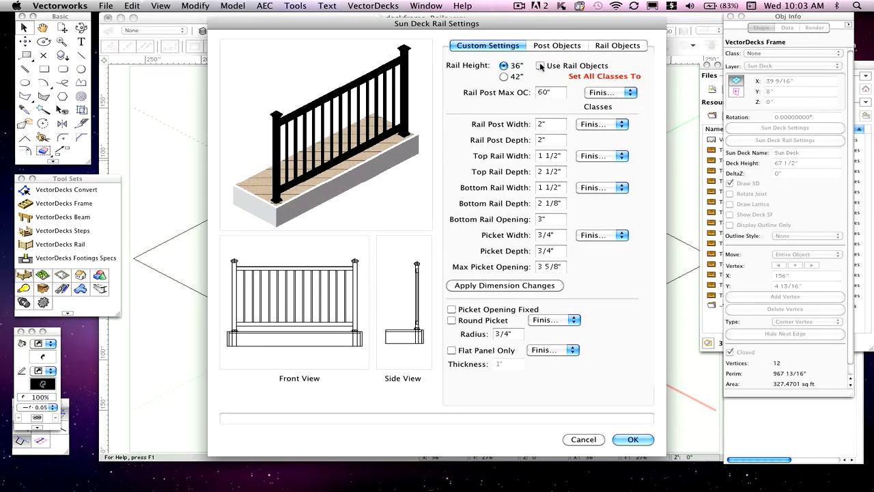
Step: Browse the available railing center objects among the rail objects, keeping 36R DeKor Traditions
left_click(618, 46)
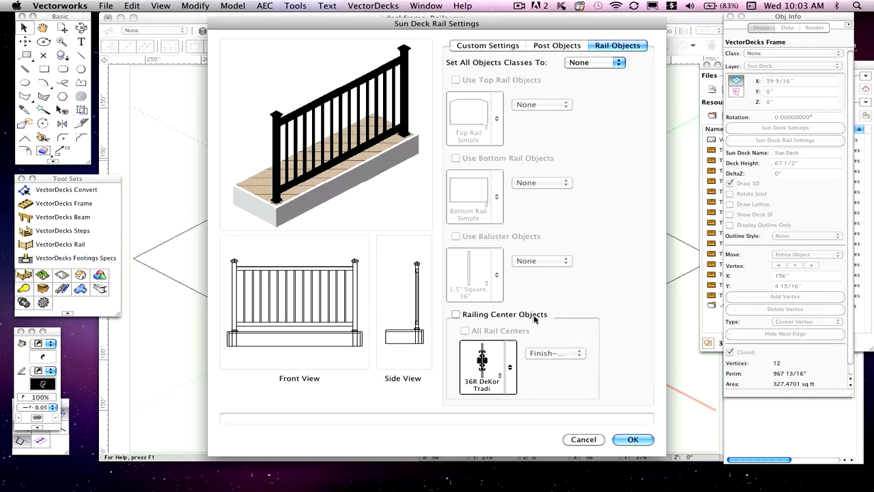
left_click(486, 364)
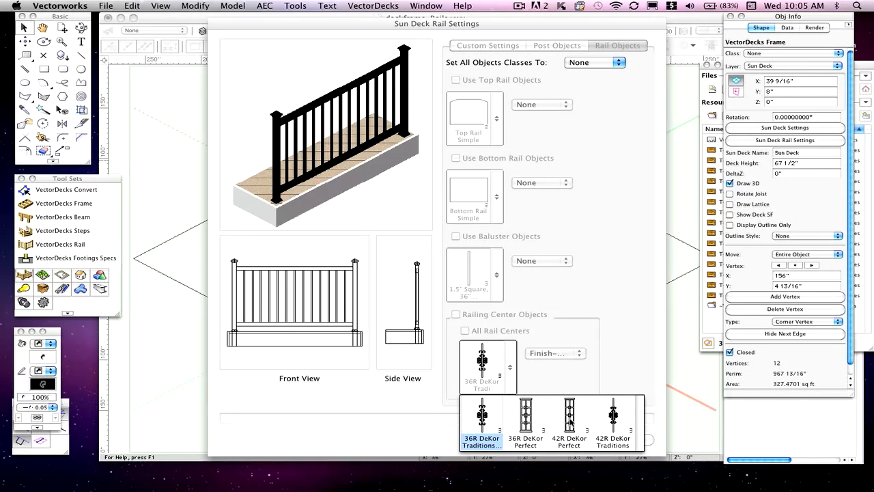
left_click(485, 370)
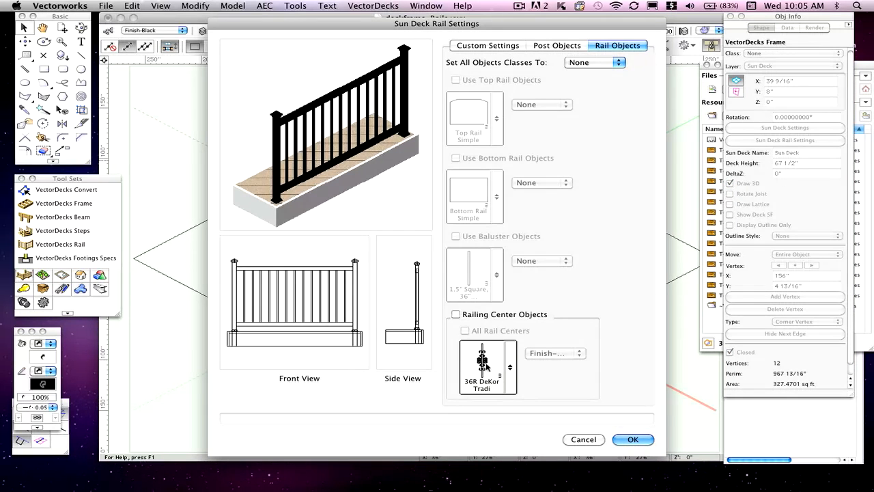
Step: Enable railing center objects for the sun deck's railing and assign a Finish class to the 36R DeKor Traditions center
left_click(455, 314)
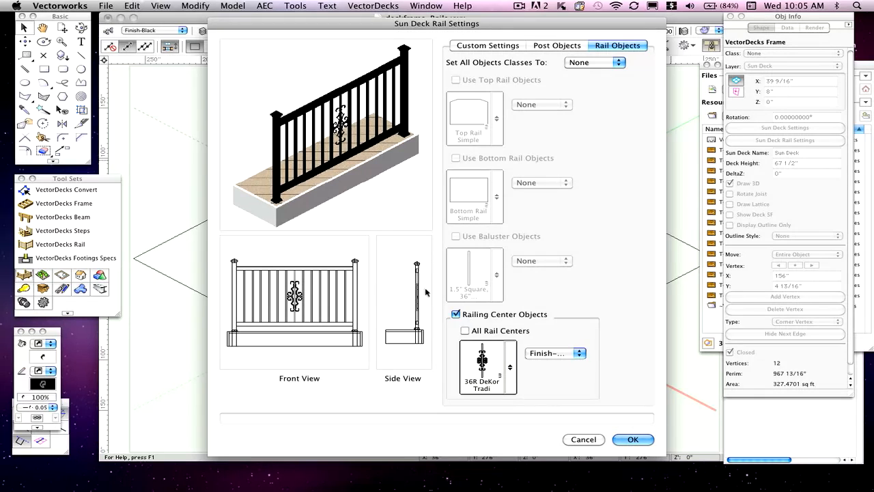
left_click(550, 353)
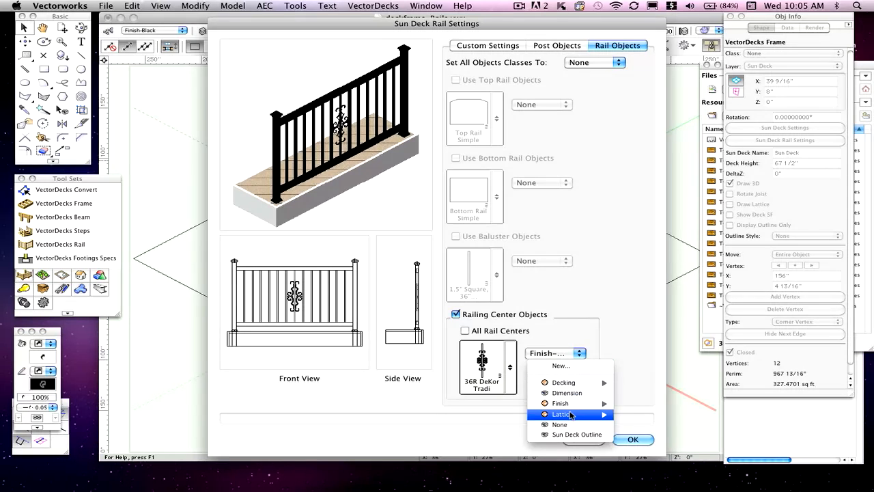
mouse_move(563, 407)
left_click(627, 413)
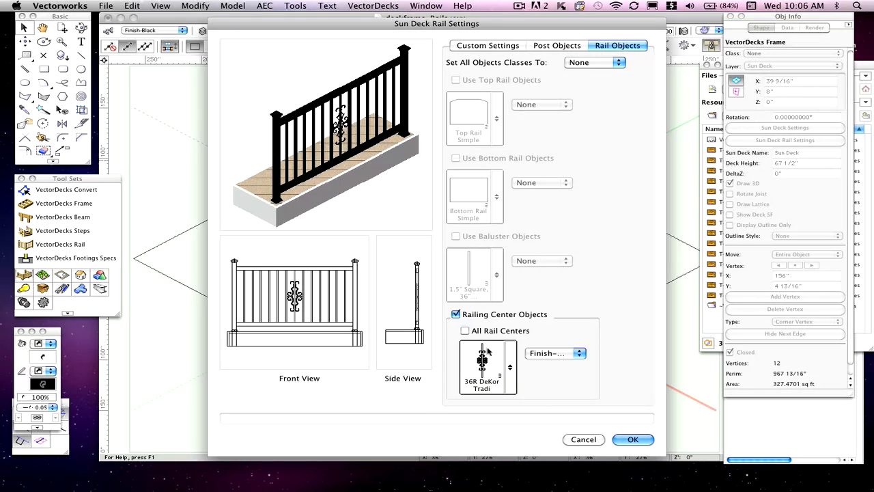
Step: Check the deck's railing behind the settings dialog, apply the center object to all rail centers and accept the settings
left_click_drag(357, 23, 610, 66)
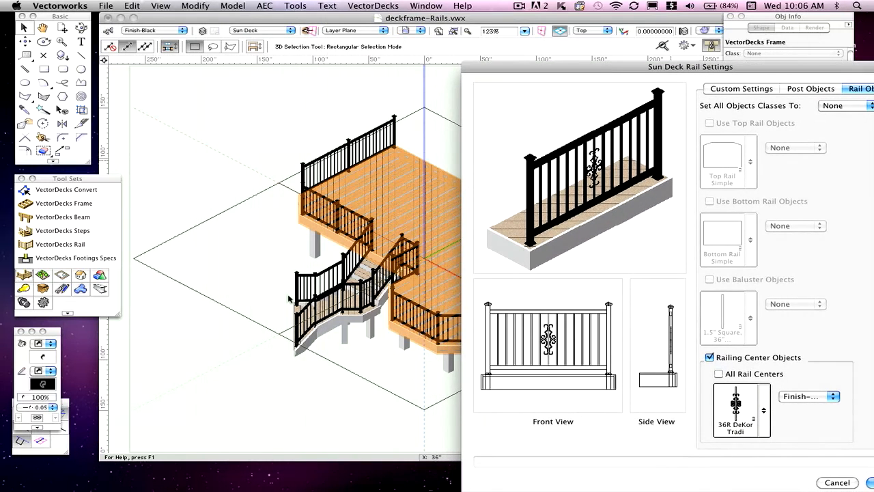
left_click_drag(584, 69, 523, 125)
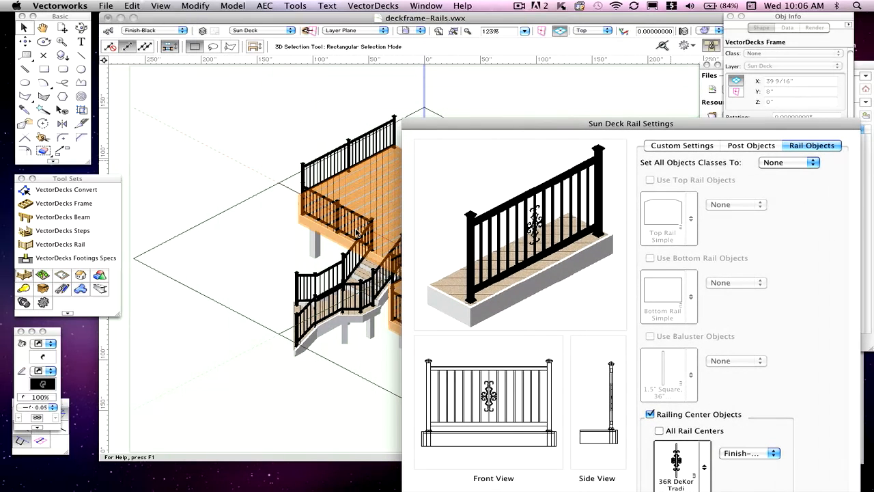
left_click_drag(512, 128, 306, 30)
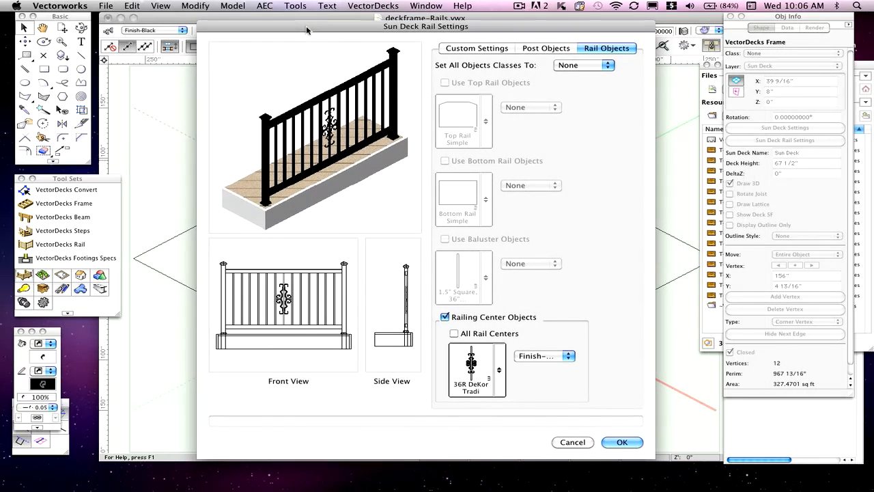
left_click_drag(498, 26, 513, 23)
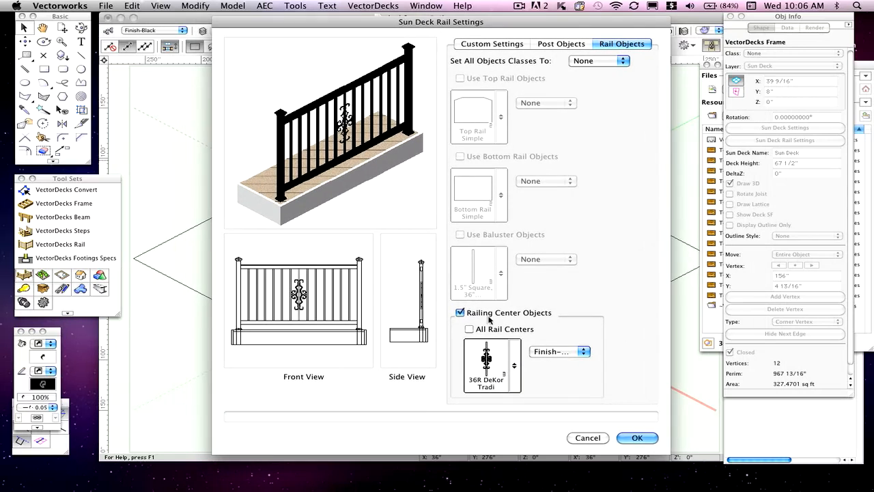
left_click(469, 329)
left_click(642, 439)
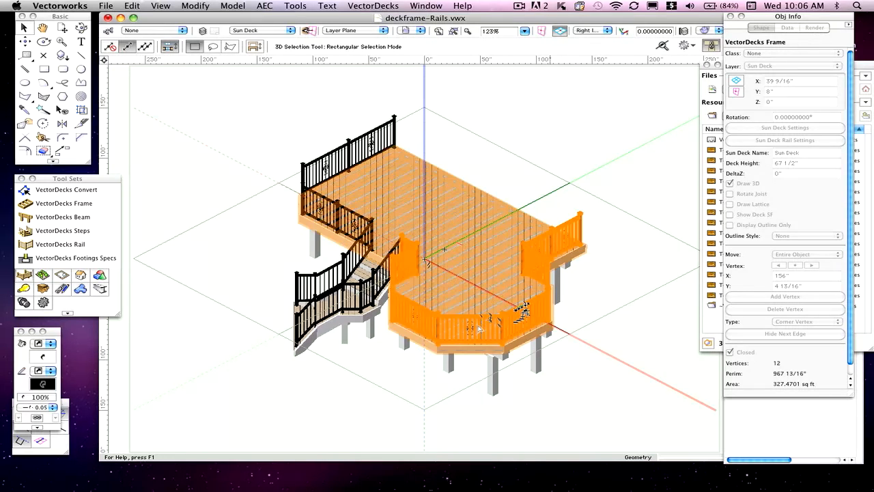
Step: Inspect the center objects in the sun deck's front railing up close, then deselect the deck and view it as a whole
key("c")
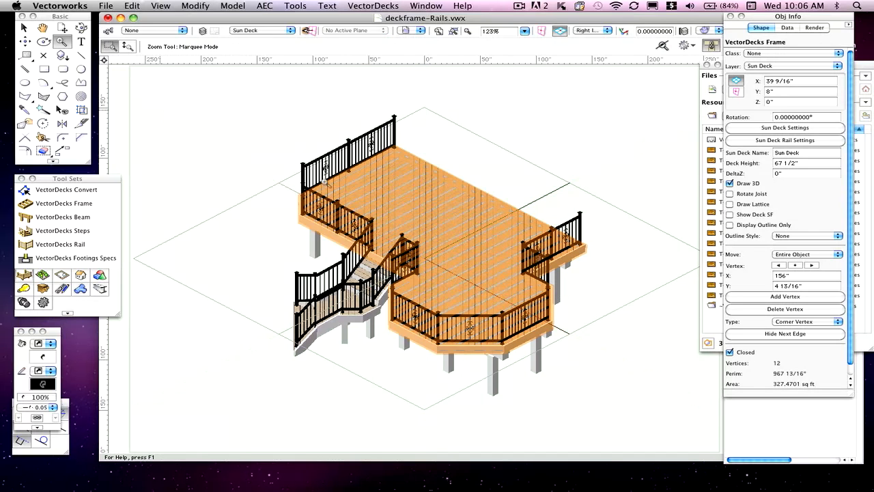
left_click_drag(373, 204, 625, 384)
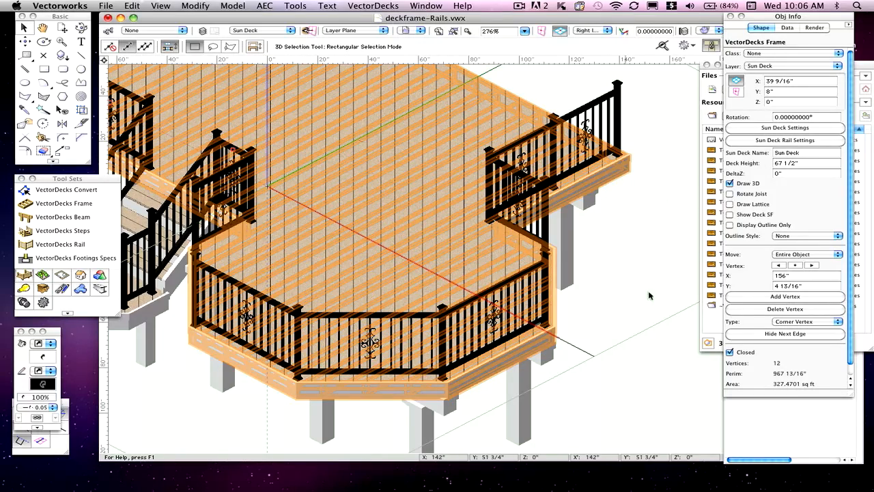
scroll(683, 122, "down", 1)
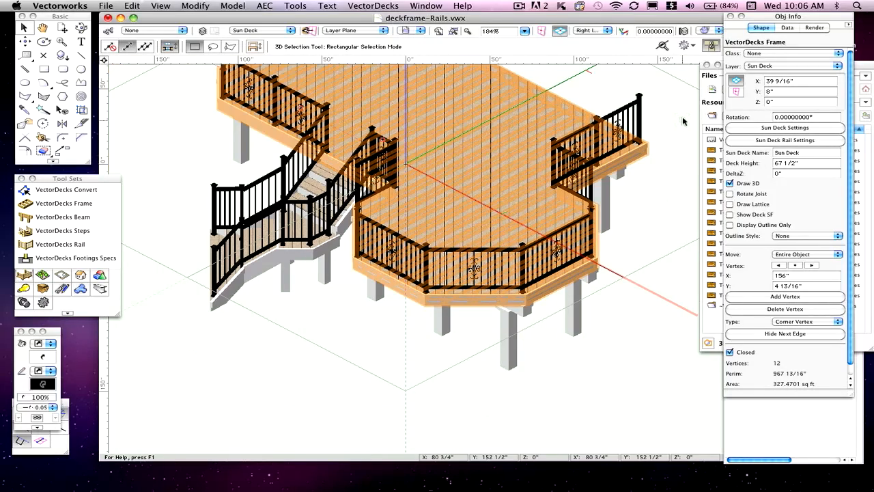
left_click(684, 122)
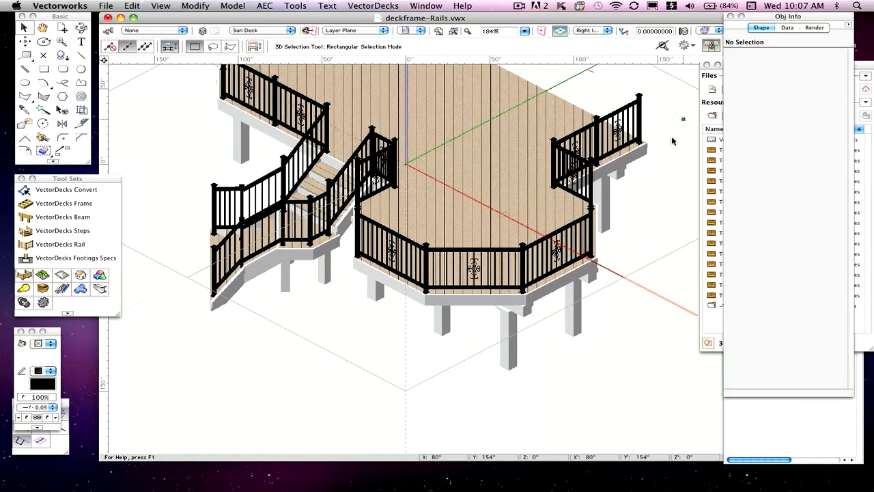
scroll(672, 141, "down", 1)
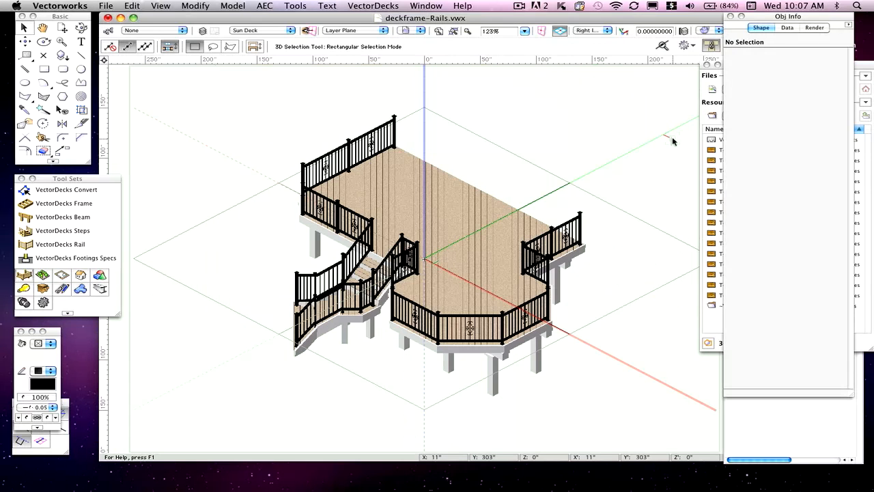
Step: Change the sun deck railing's center object to 36R DeKor Perfect, accept the rail settings and deselect the deck
left_click(503, 189)
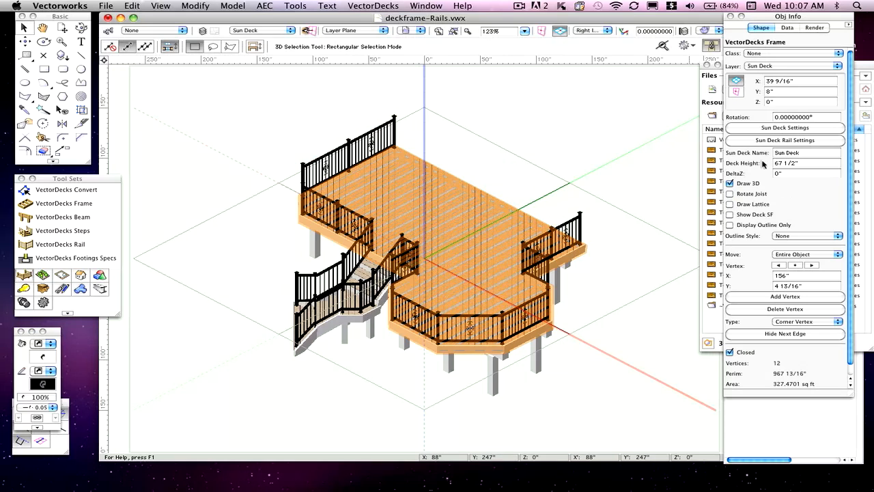
left_click(784, 140)
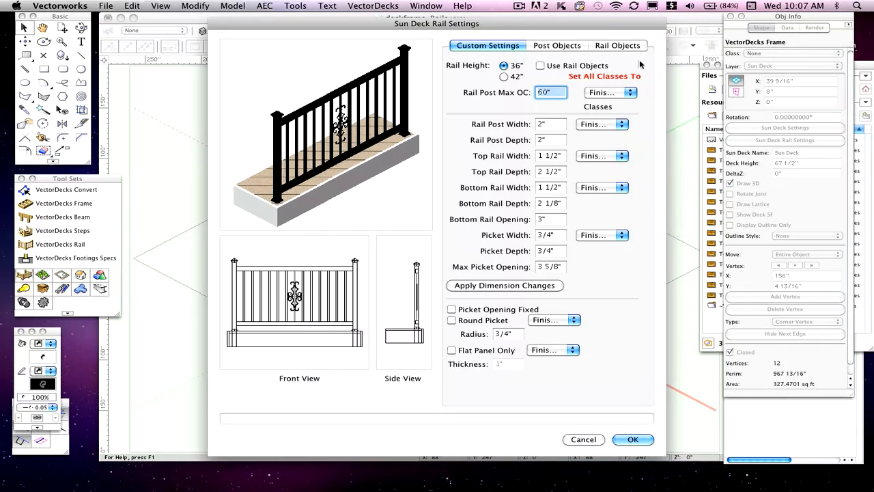
left_click(625, 45)
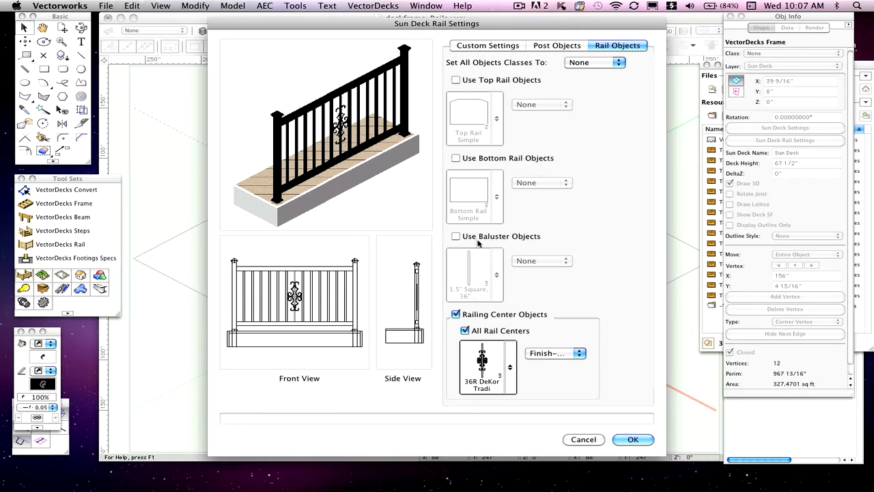
left_click(551, 354)
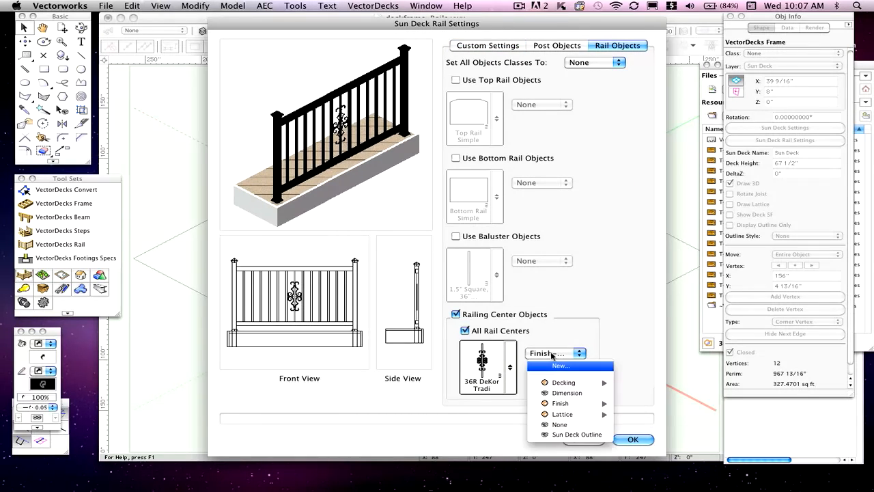
left_click(418, 328)
left_click(491, 359)
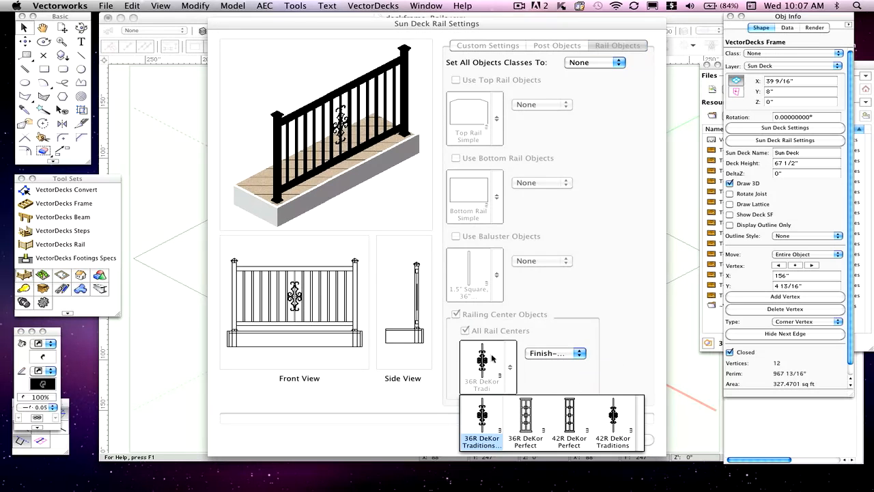
left_click(523, 422)
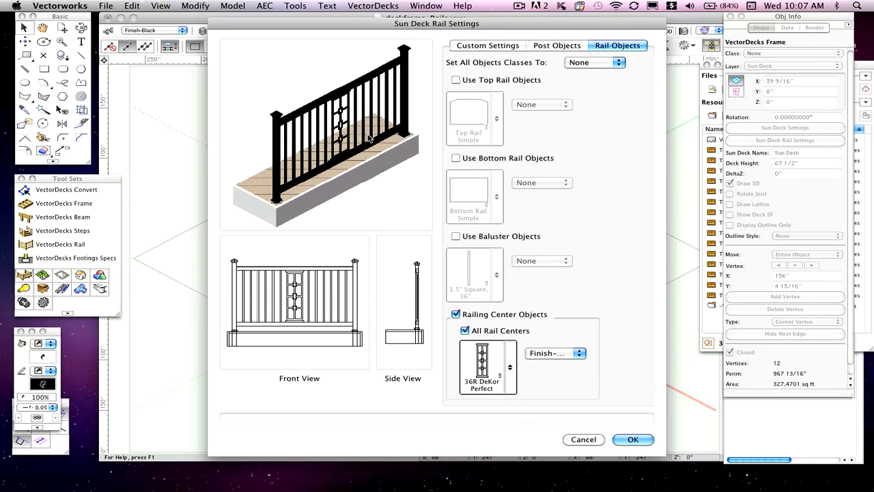
left_click(624, 440)
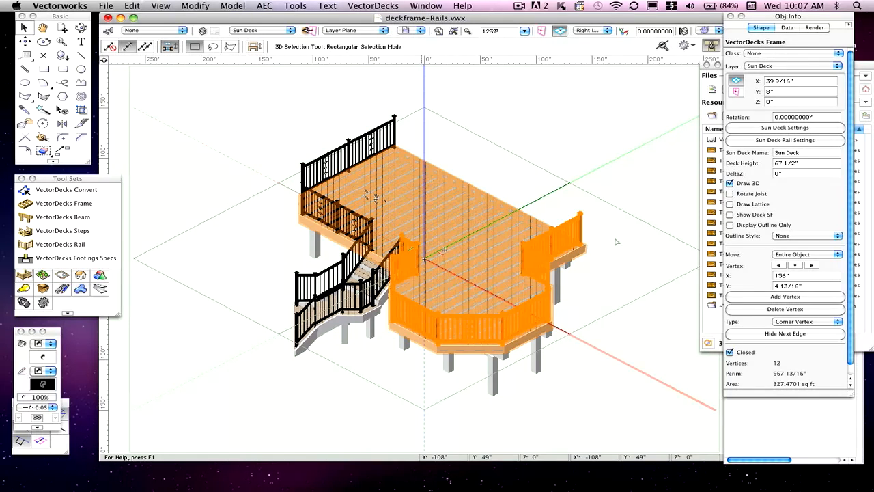
left_click(661, 177)
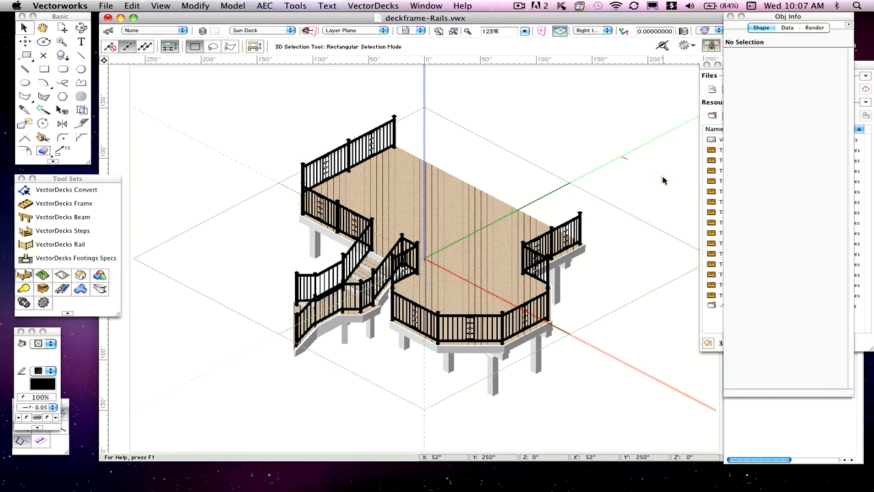